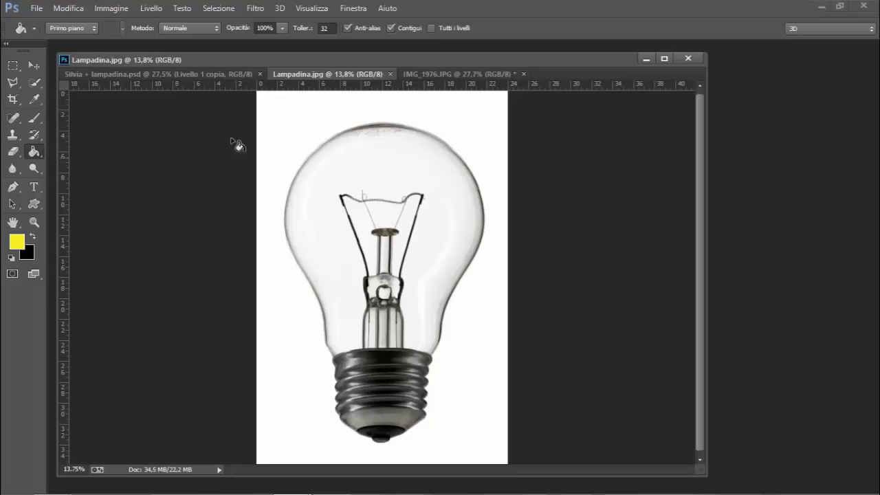
- Select the white background around the lightbulb with the Quick Selection tool
click(41, 84)
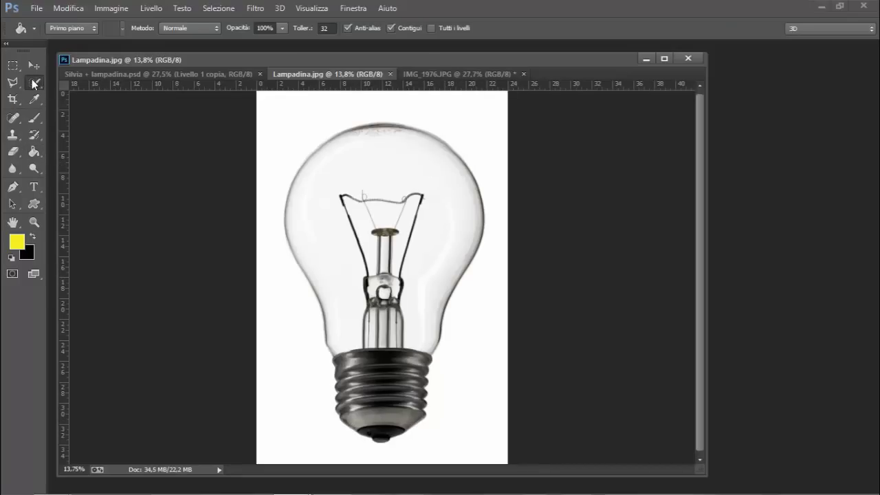
click(272, 115)
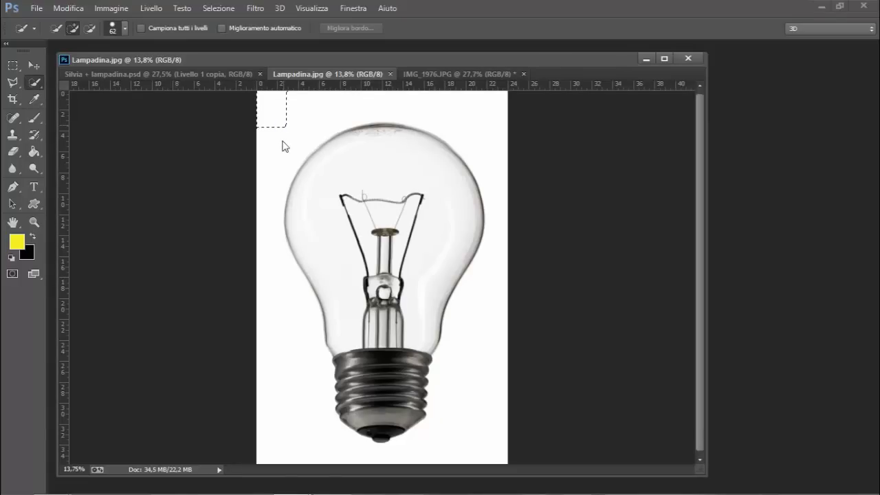
click(316, 113)
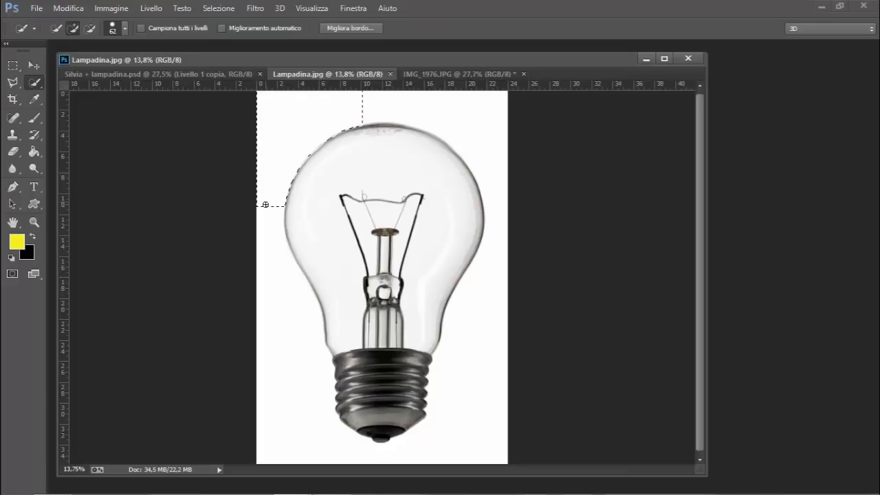
click(262, 246)
click(274, 295)
click(280, 285)
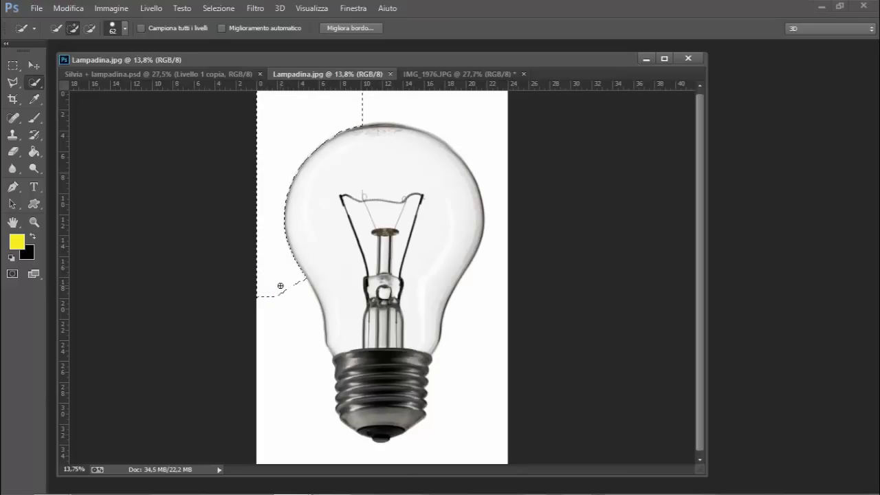
click(286, 330)
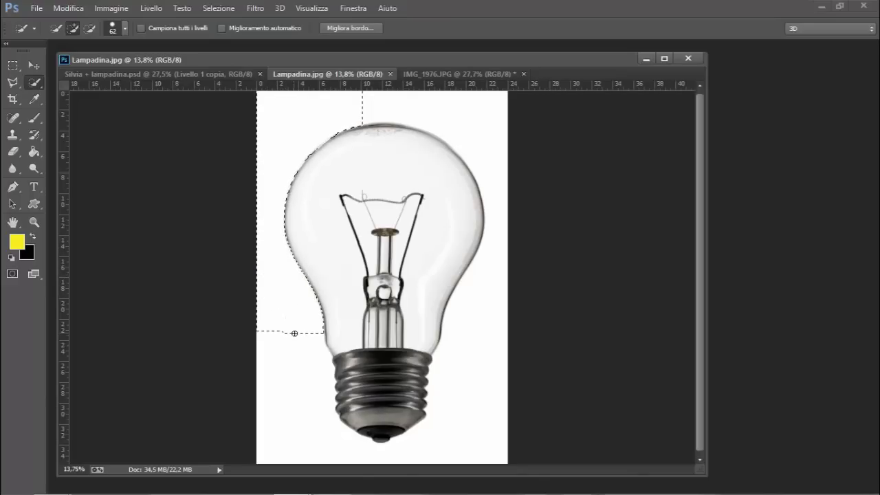
click(372, 451)
click(411, 448)
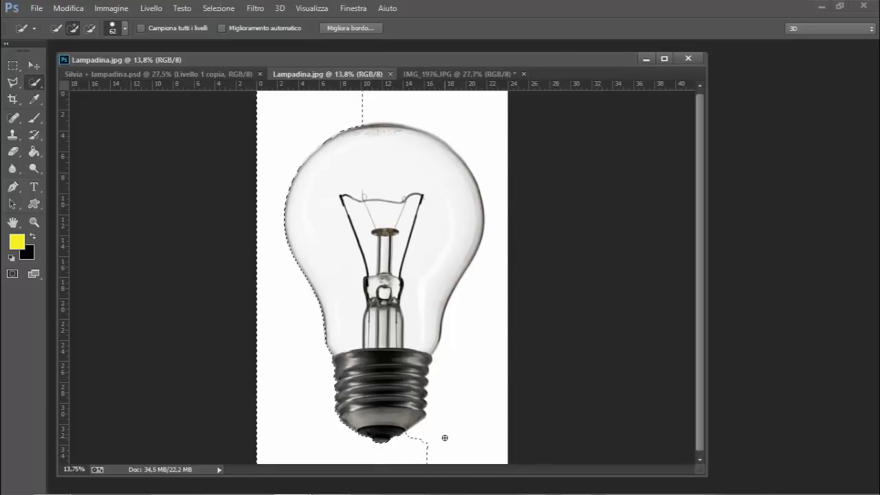
click(441, 448)
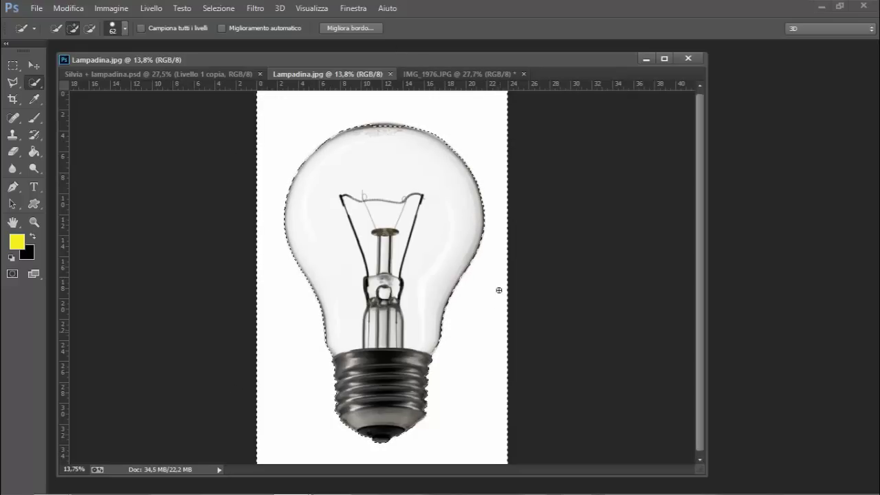
- Zoom in and subtract the stray bulb rim areas from the background selection
key(ctrl+plus)
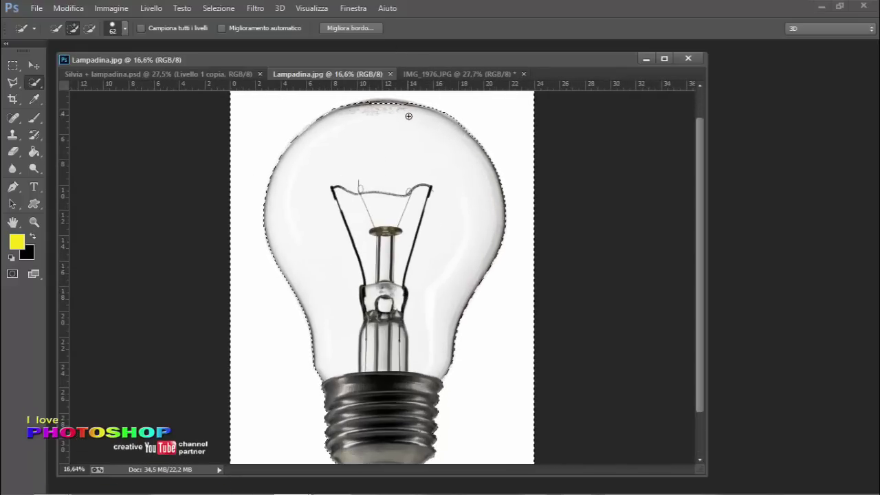
key(alt)
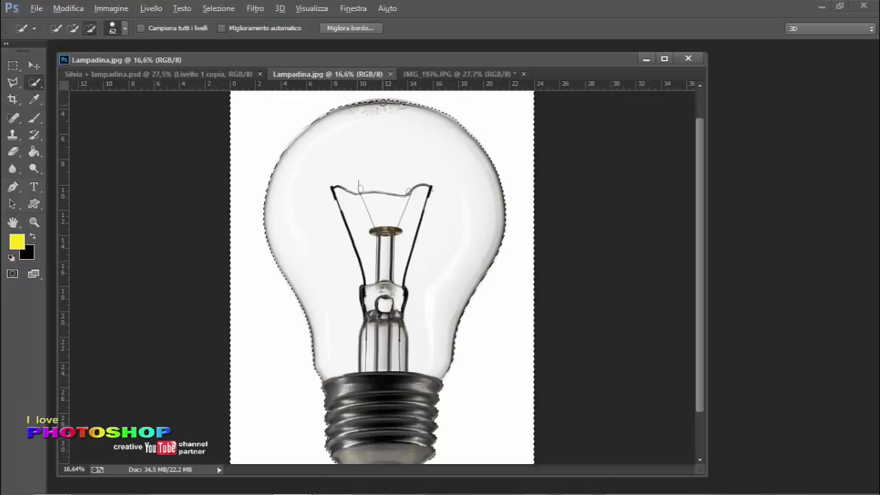
click(378, 108)
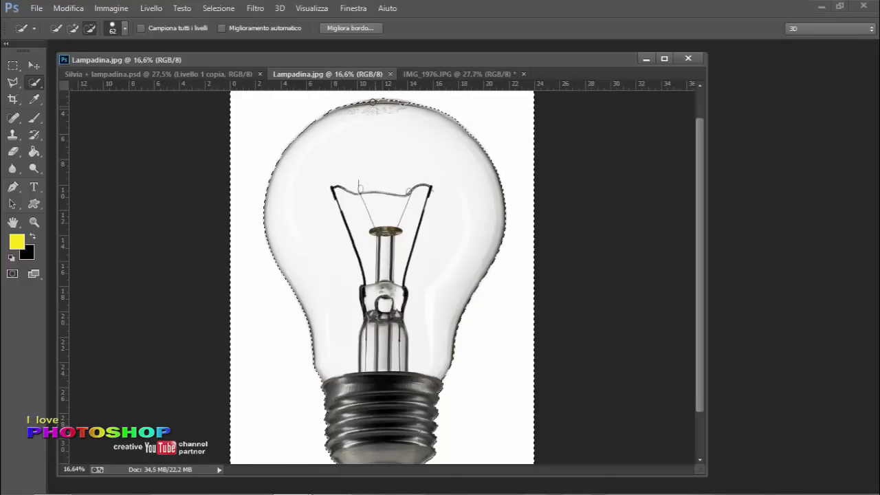
click(376, 113)
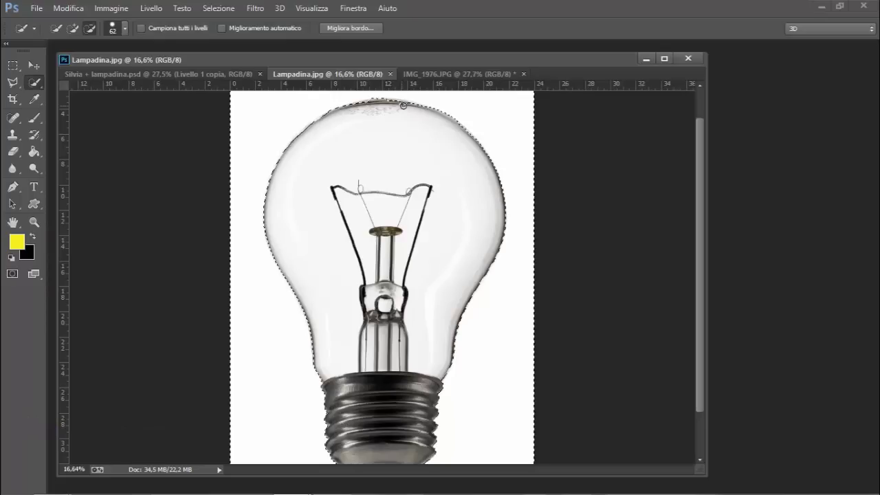
click(418, 146)
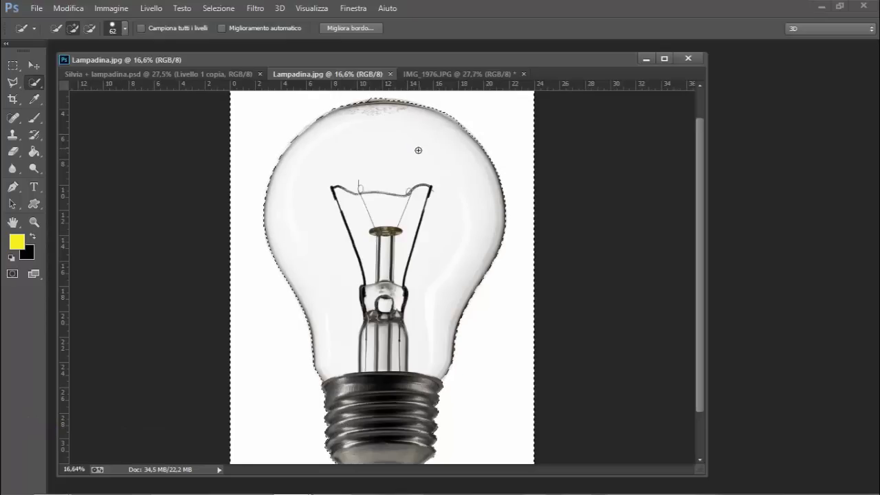
scroll(418, 150, down, 1)
scroll(417, 150, down, 1)
scroll(418, 148, down, 1)
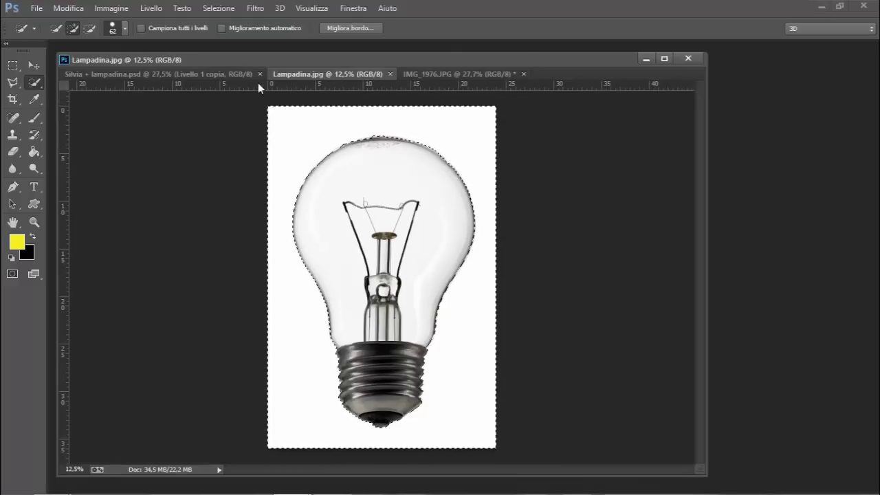
- Invert the selection so only the lightbulb is selected, and copy it
click(220, 8)
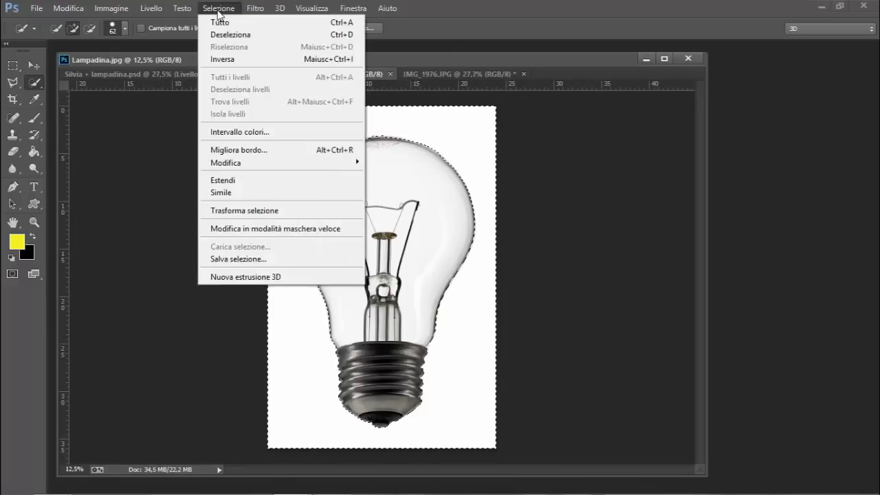
click(226, 60)
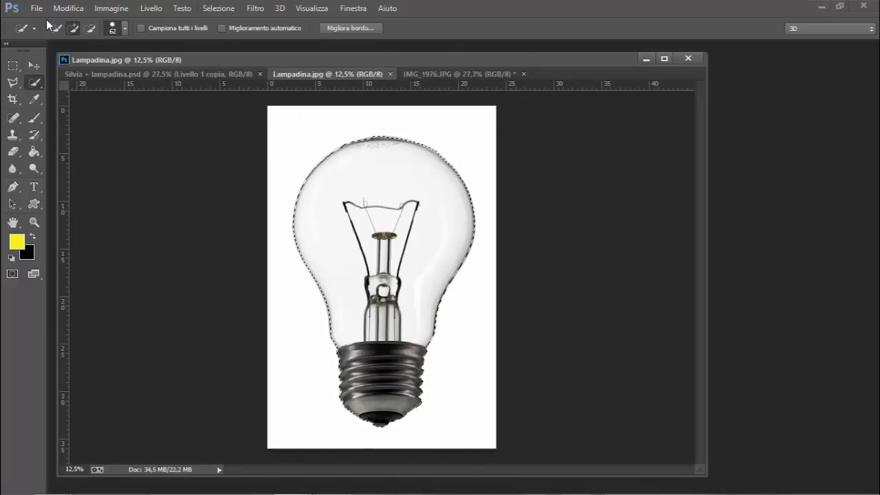
click(60, 9)
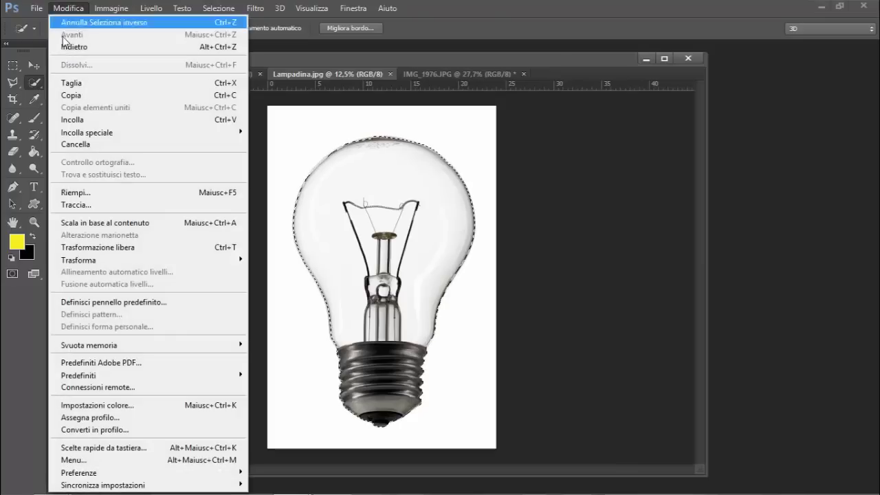
click(81, 96)
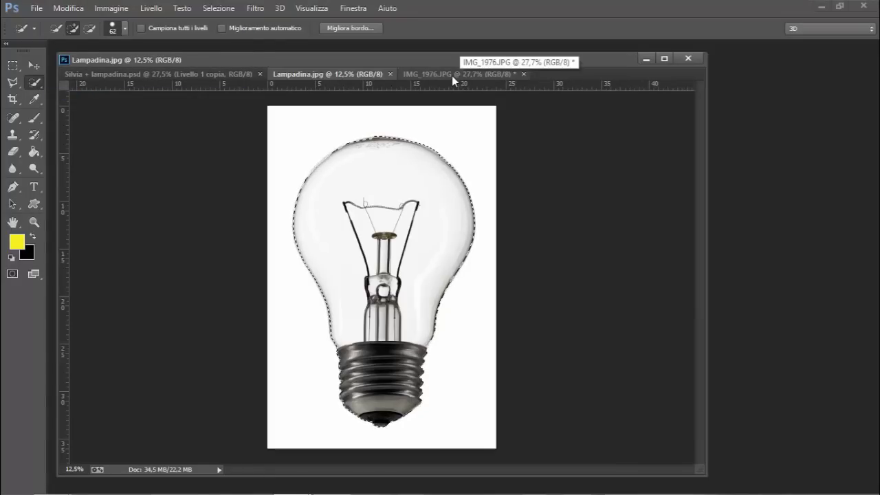
- Paste the lightbulb into IMG_1976.JPG as the new layer Livello 1
click(451, 75)
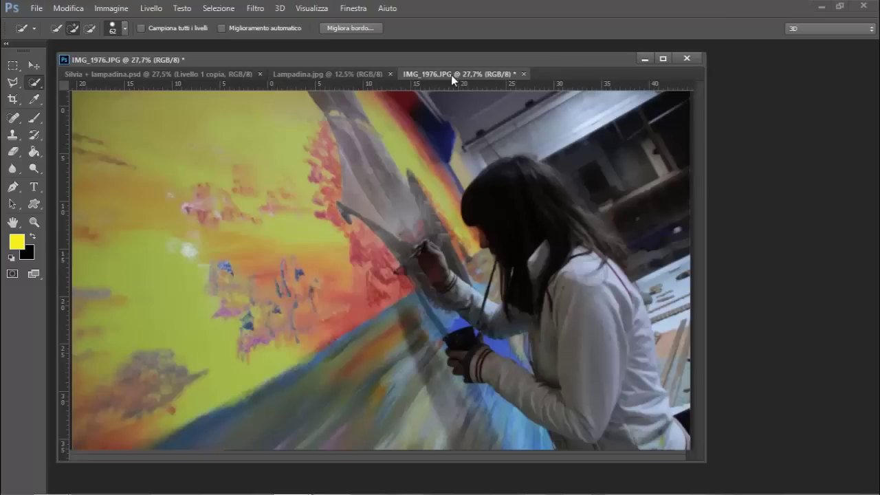
scroll(477, 187, down, 1)
scroll(479, 185, down, 1)
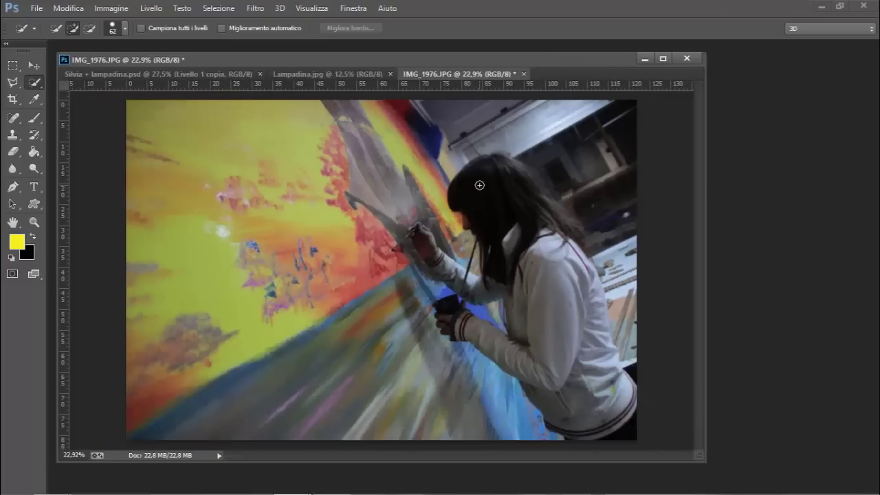
click(67, 9)
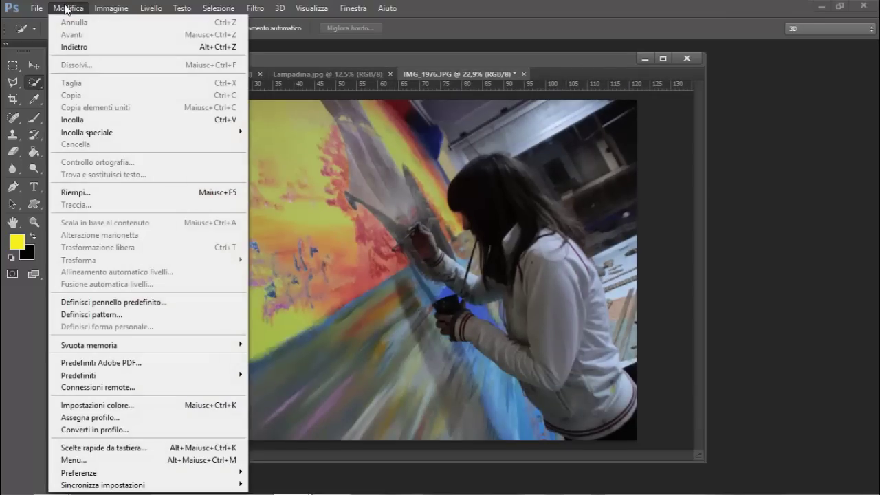
click(86, 121)
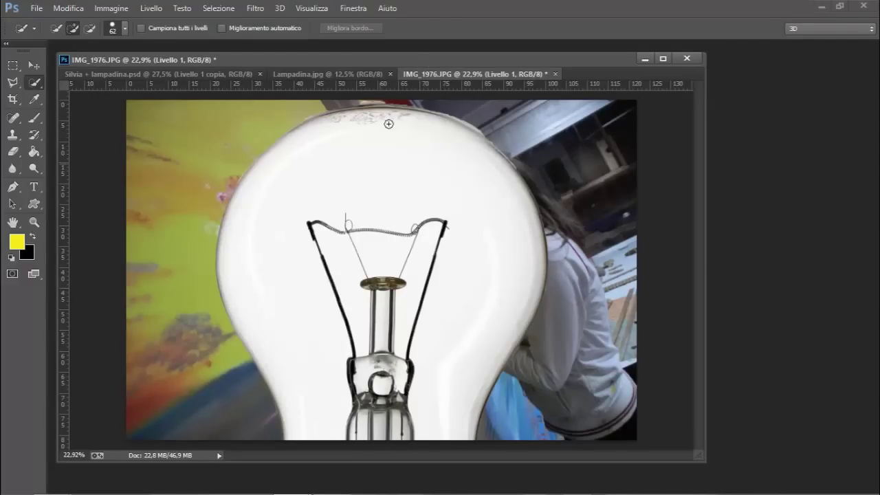
click(343, 9)
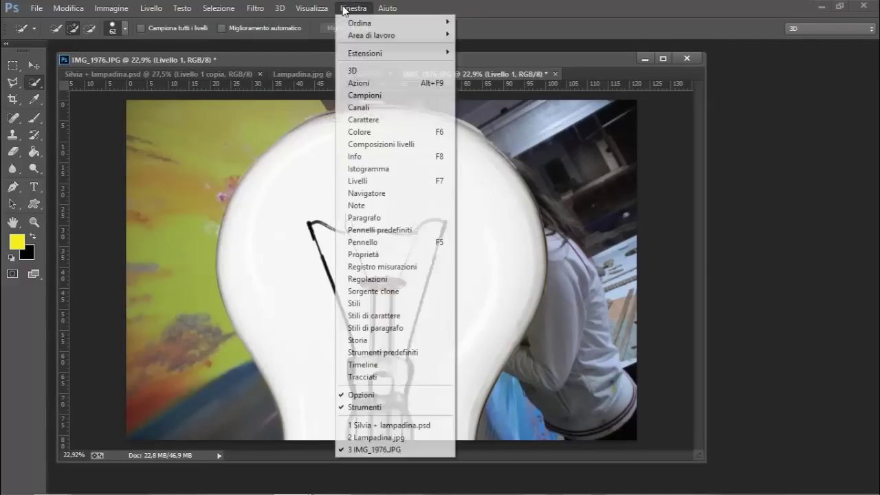
- Free Transform the bulb, scaling it to about 72% and moving it right
click(386, 182)
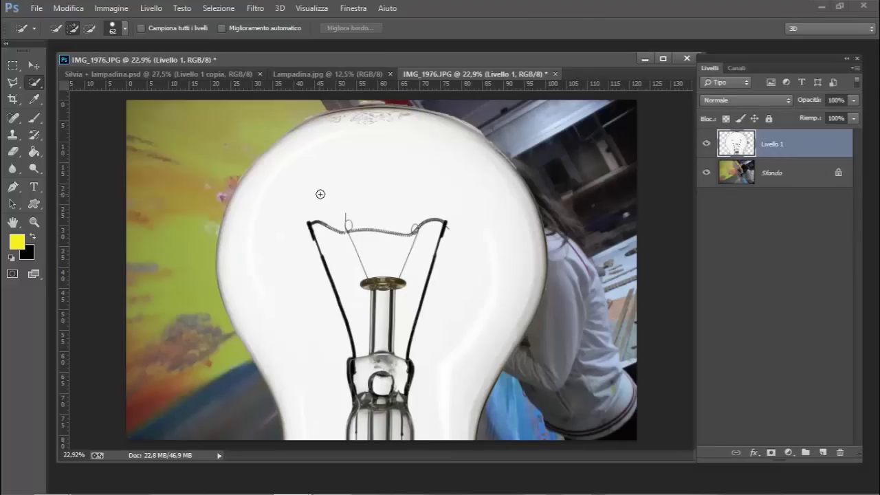
scroll(320, 193, down, 2)
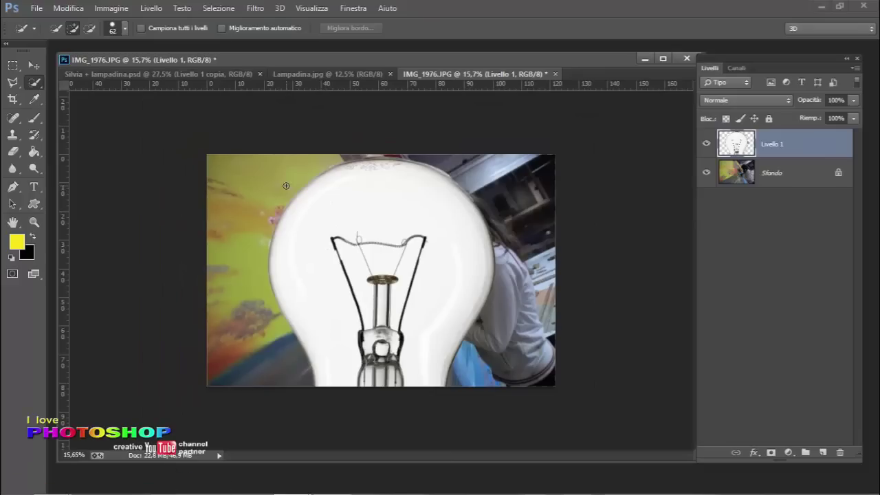
scroll(286, 185, up, 1)
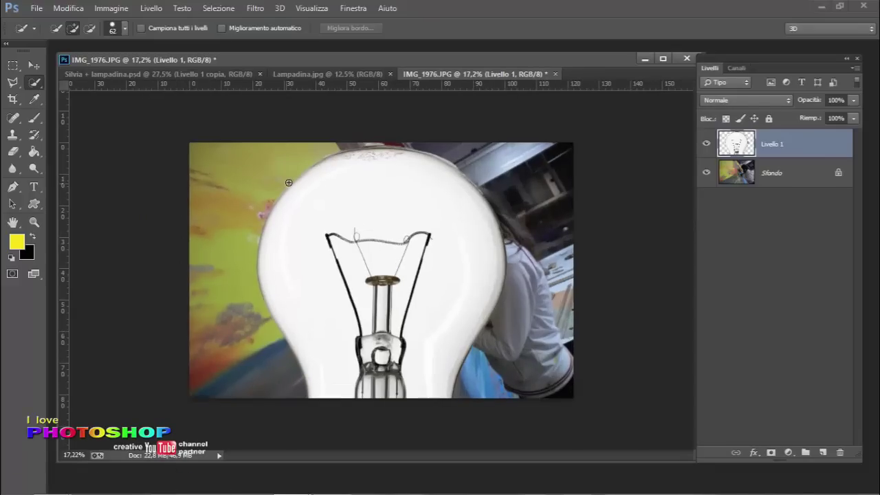
click(67, 8)
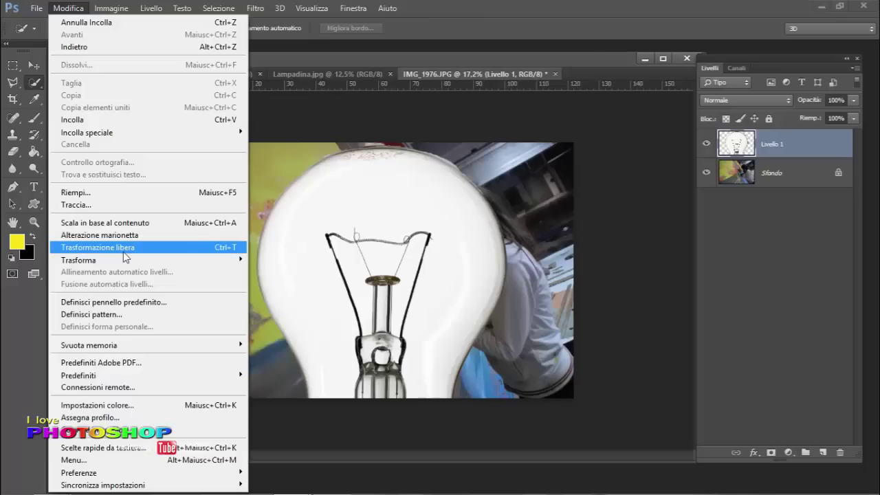
mouse_move(78, 260)
click(281, 282)
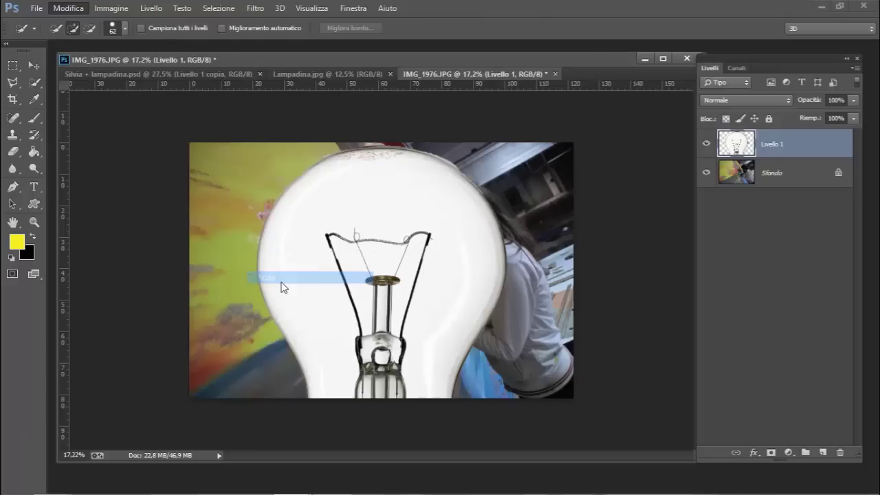
scroll(285, 254, down, 2)
scroll(302, 266, down, 3)
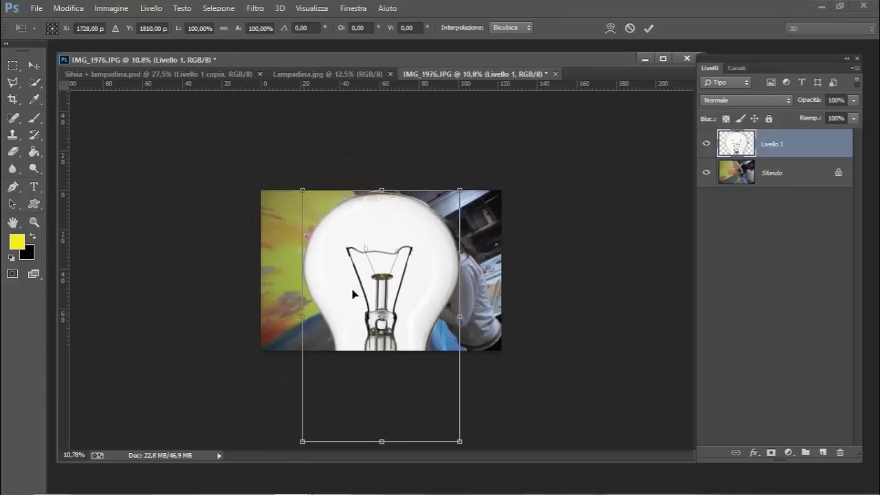
drag(459, 440, 416, 371)
drag(369, 295, 448, 297)
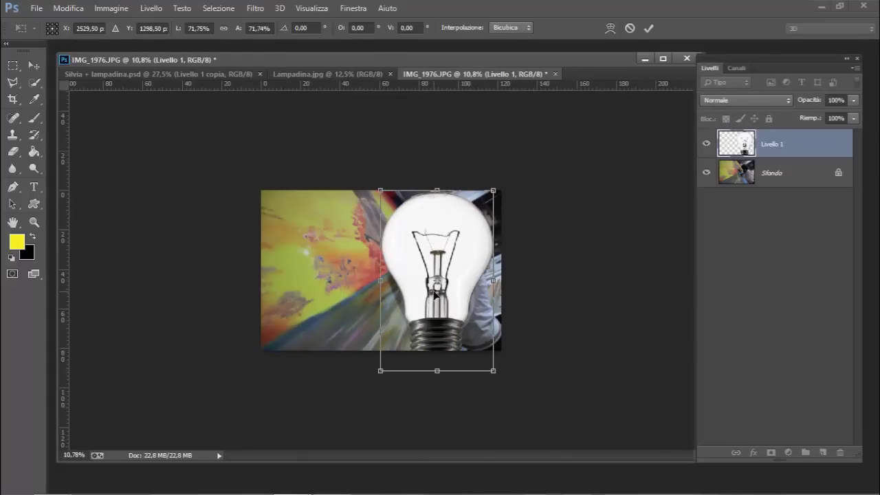
- Rotate the bulb about 22°, settle it at the right edge, and commit the transform
scroll(440, 298, up, 2)
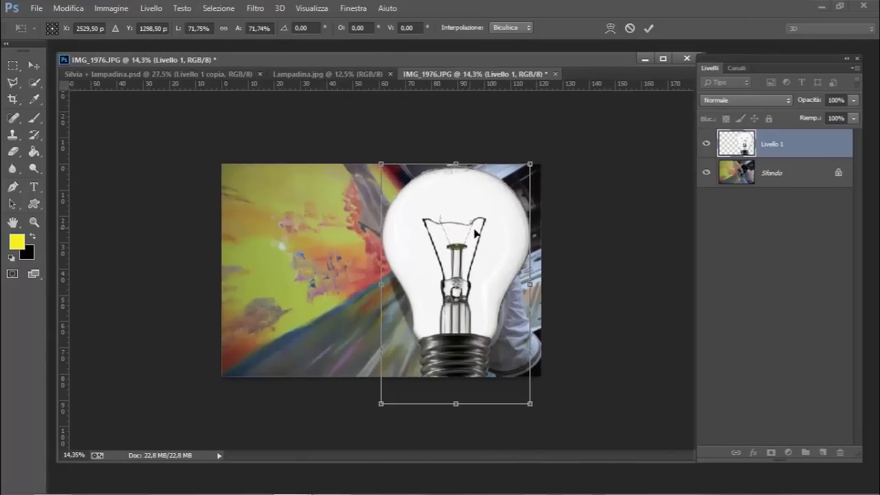
drag(488, 256, 495, 261)
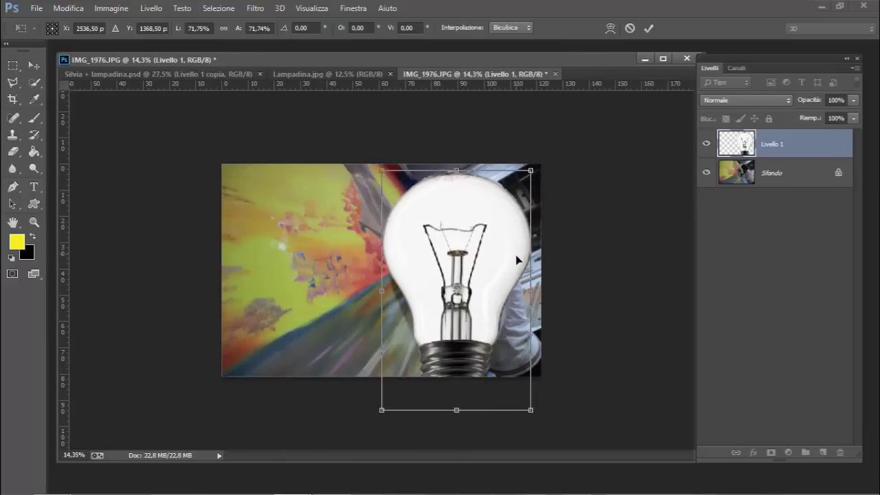
right_click(508, 259)
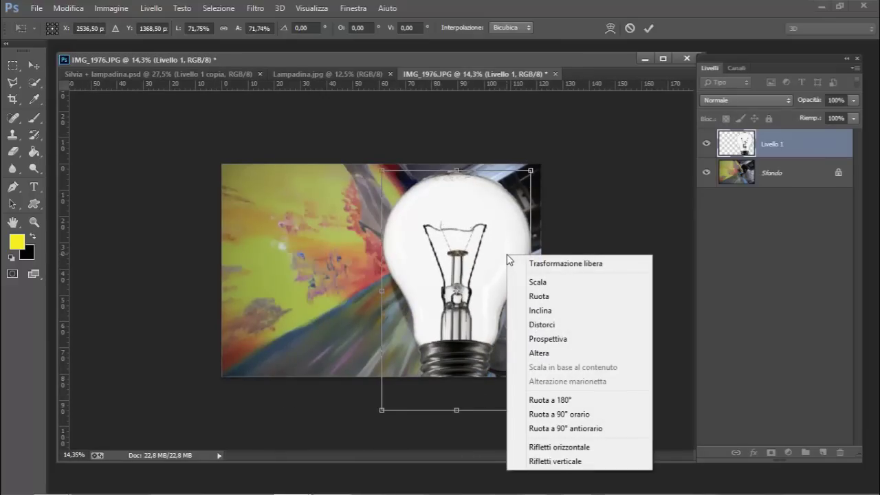
click(539, 296)
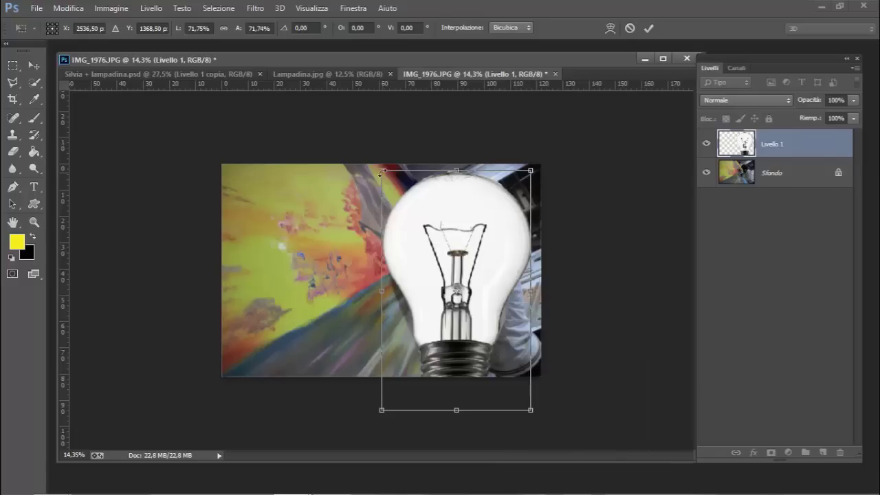
drag(380, 174, 331, 202)
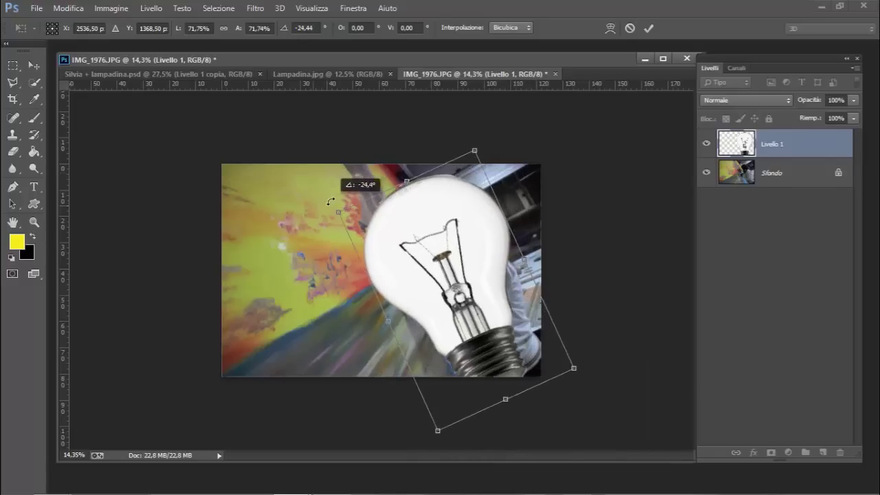
drag(483, 288, 517, 301)
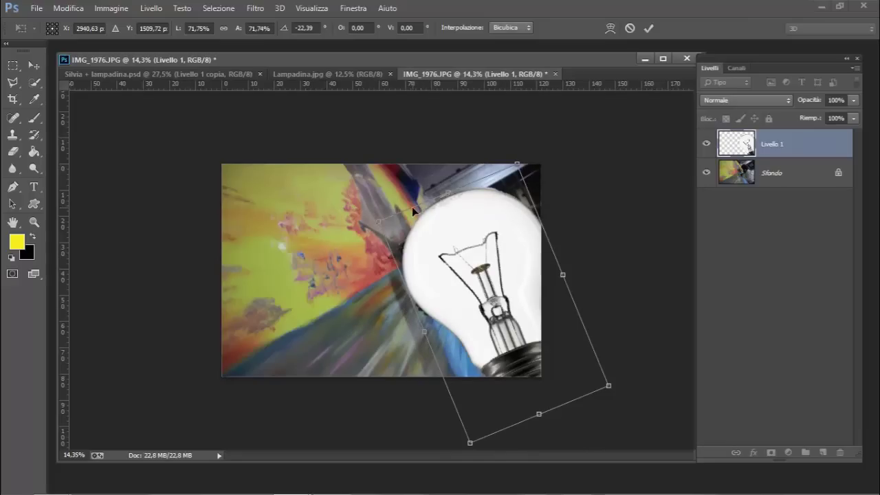
drag(459, 241, 436, 238)
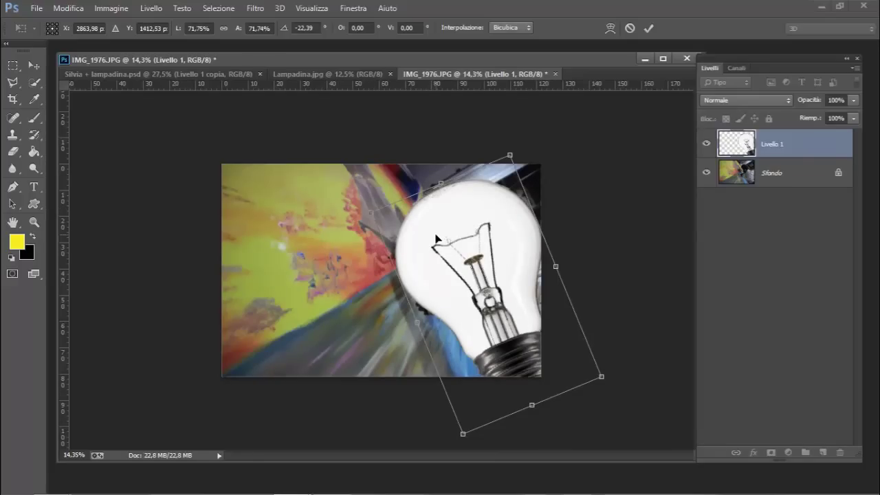
key(w)
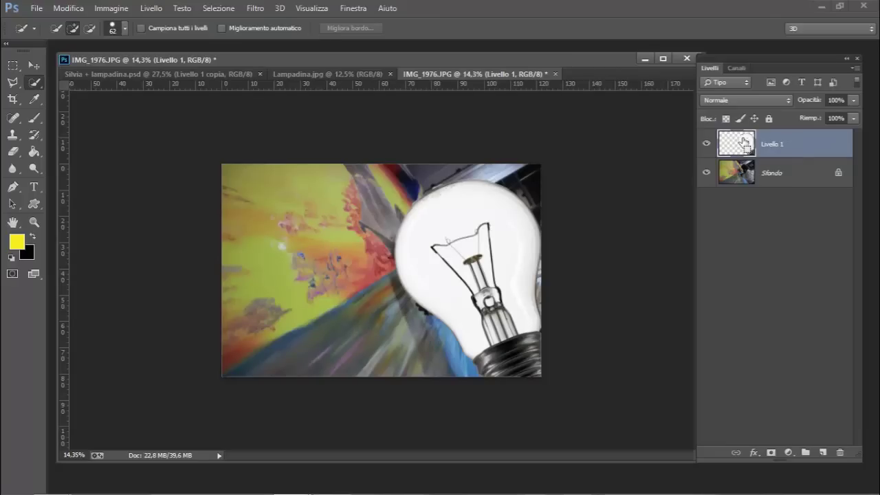
- Add a Bianco e nero layer over Sfondo with the bulb-shaped mask inverted
ctrl+click(744, 142)
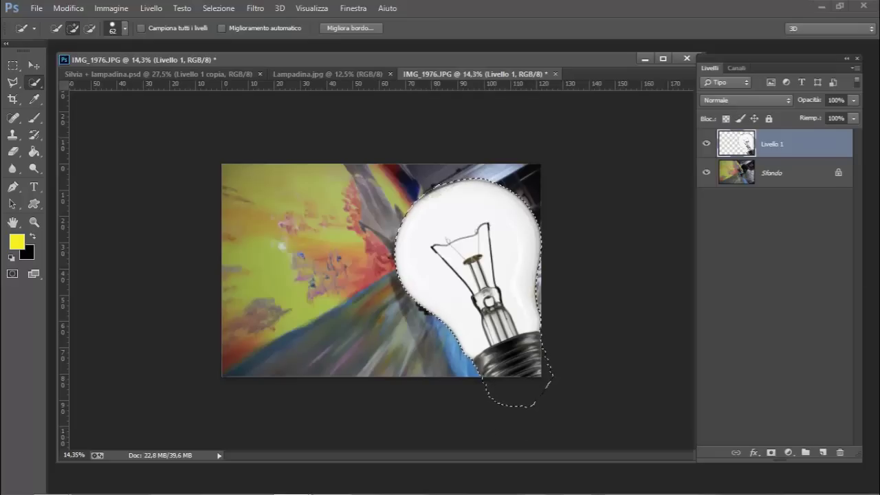
click(812, 178)
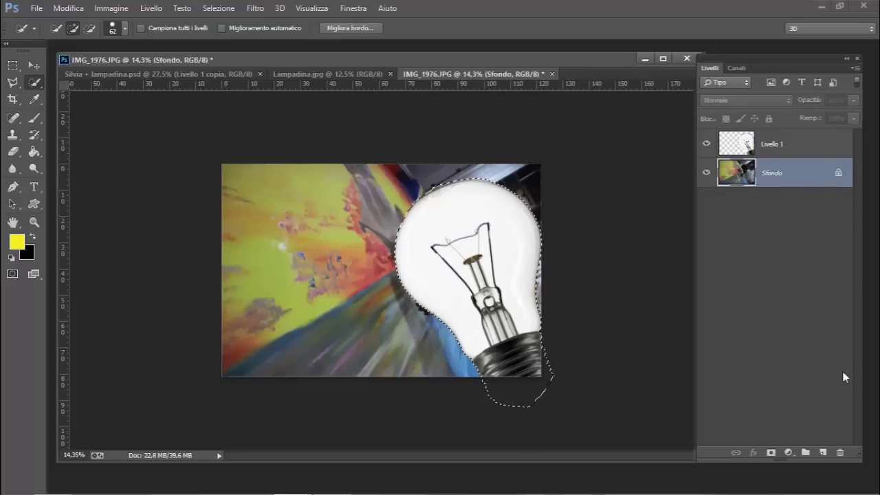
click(789, 454)
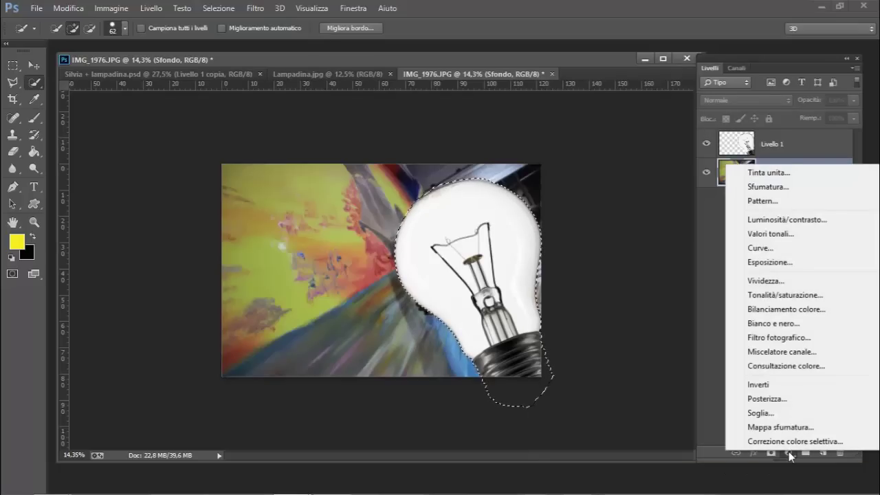
click(799, 323)
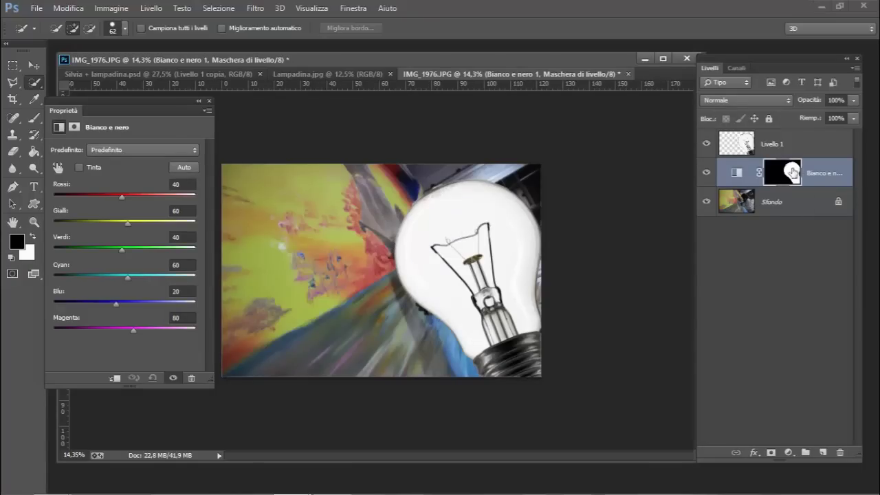
click(792, 172)
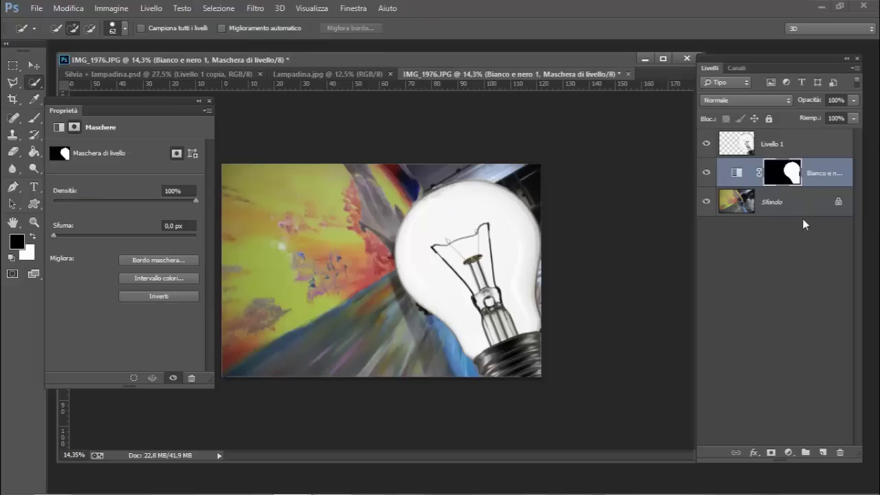
key(ctrl+i)
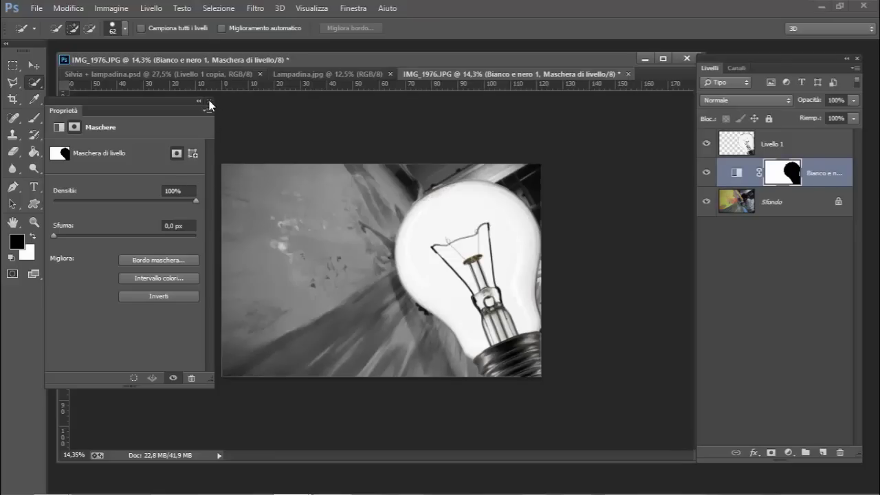
- Raise the Bianco e nero Reds to 148 and Blues to 221
click(209, 101)
double_click(725, 172)
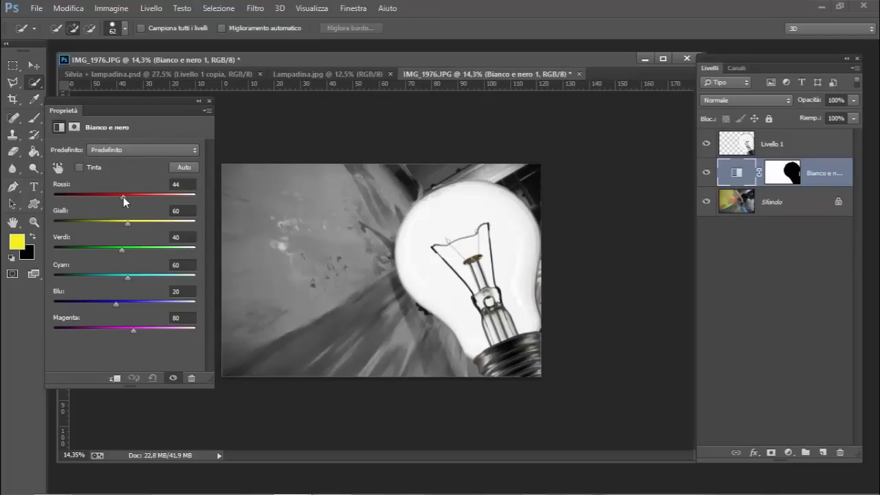
mouse_move(123, 195)
mouse_down()
mouse_move(152, 197)
mouse_move(152, 226)
mouse_move(144, 224)
mouse_move(162, 284)
mouse_up()
mouse_move(117, 304)
mouse_down()
mouse_move(163, 304)
mouse_move(156, 307)
mouse_move(173, 311)
mouse_move(167, 333)
mouse_move(104, 330)
mouse_move(154, 331)
mouse_up()
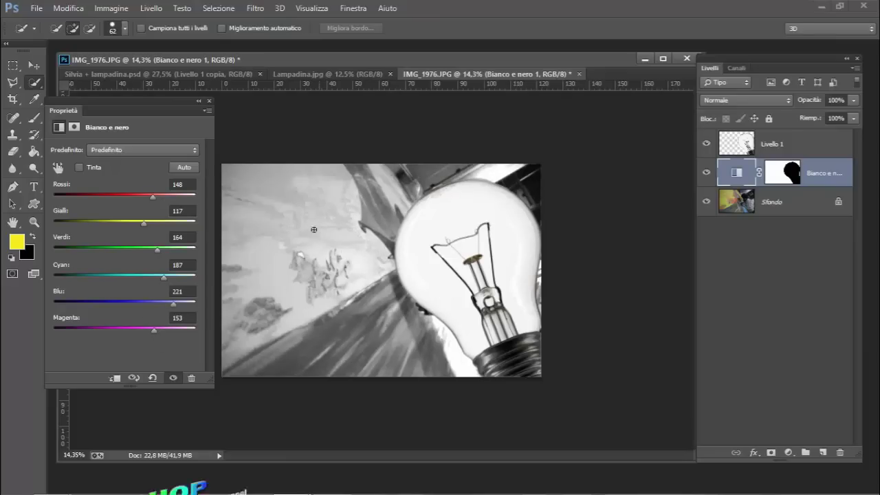
click(209, 101)
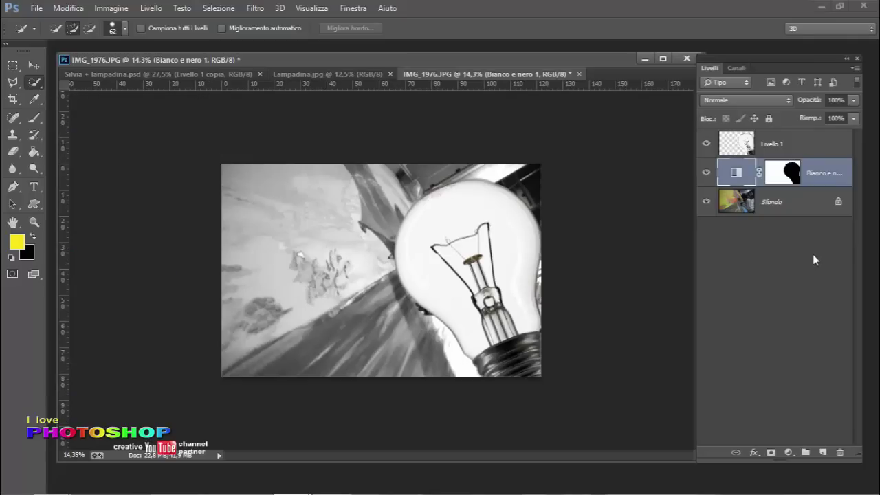
- Set Livello 1's blend mode to Sovrapponi (Overlay)
click(790, 142)
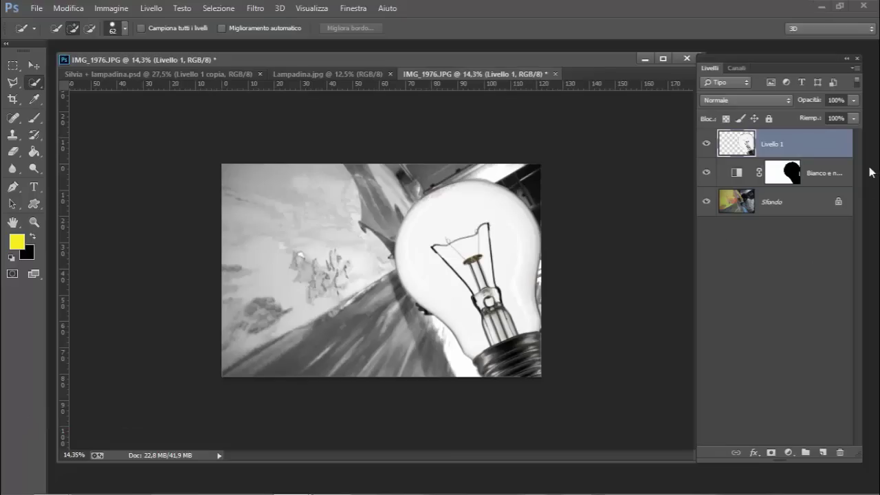
click(751, 102)
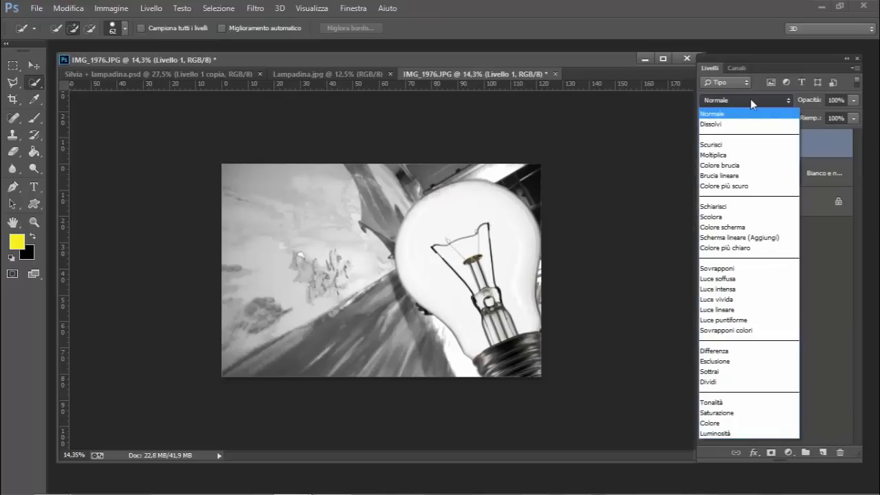
click(752, 268)
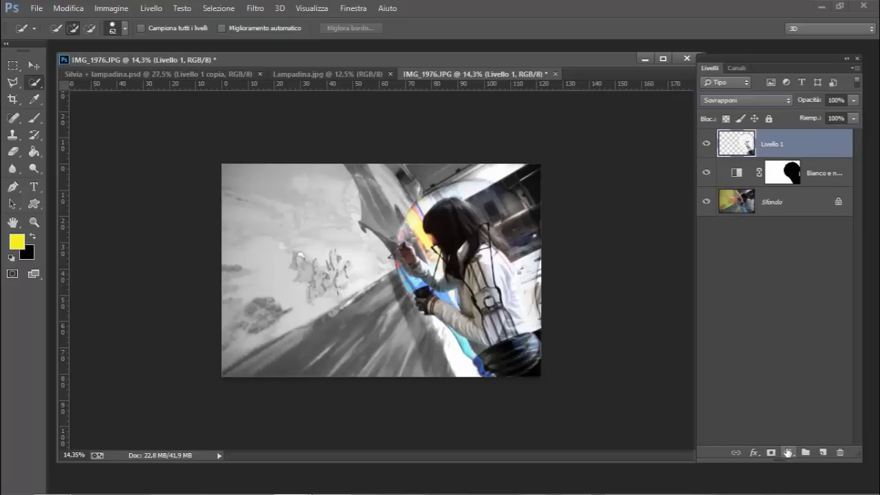
- Add a Valori tonali layer clipped to Livello 1 with input levels 92, 0,13, 255
click(789, 452)
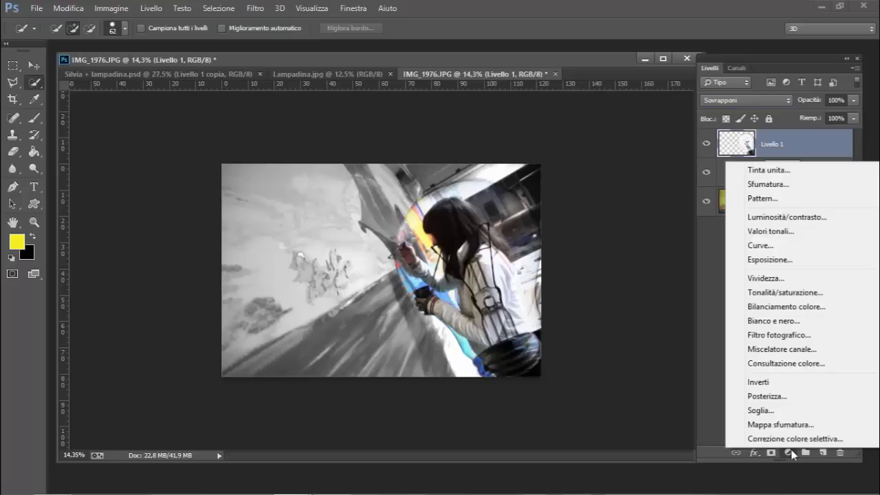
click(803, 235)
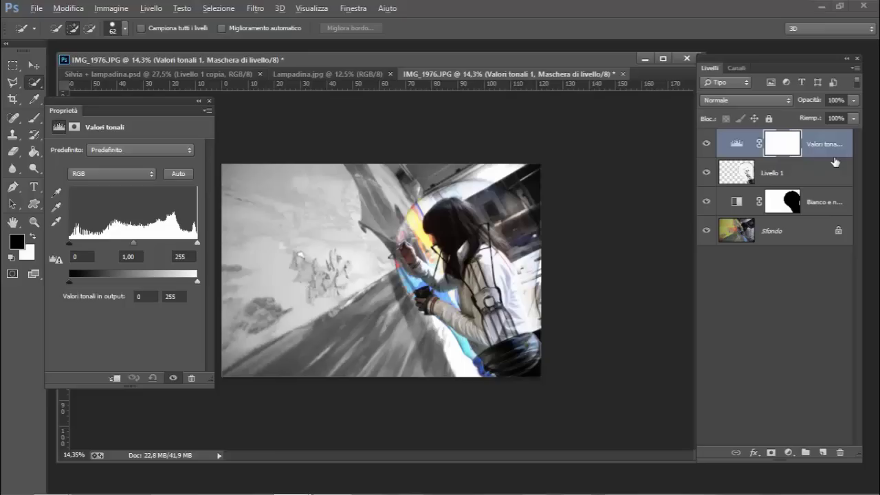
drag(835, 160, 834, 154)
alt+click(834, 154)
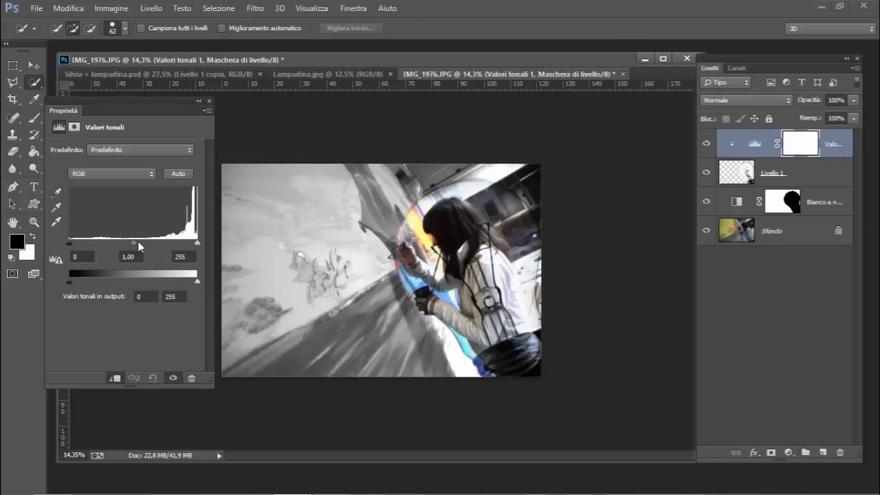
drag(136, 243, 185, 245)
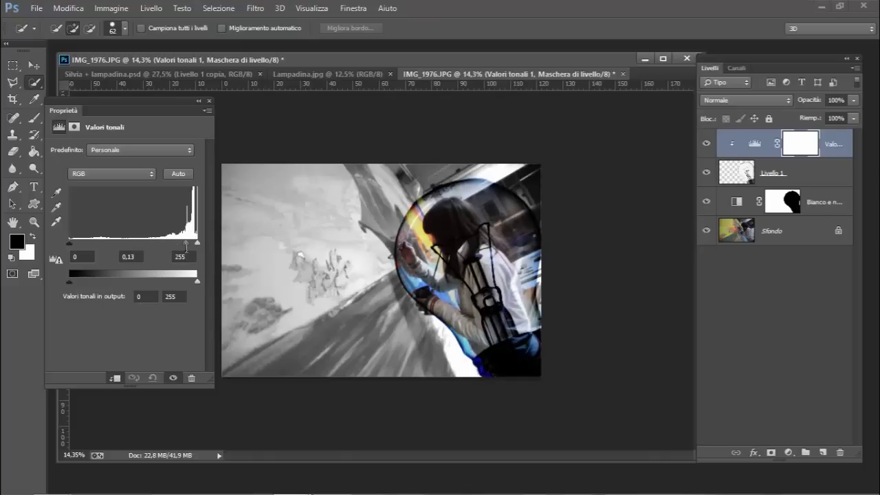
mouse_move(70, 243)
mouse_down()
mouse_move(132, 245)
mouse_move(118, 253)
mouse_up()
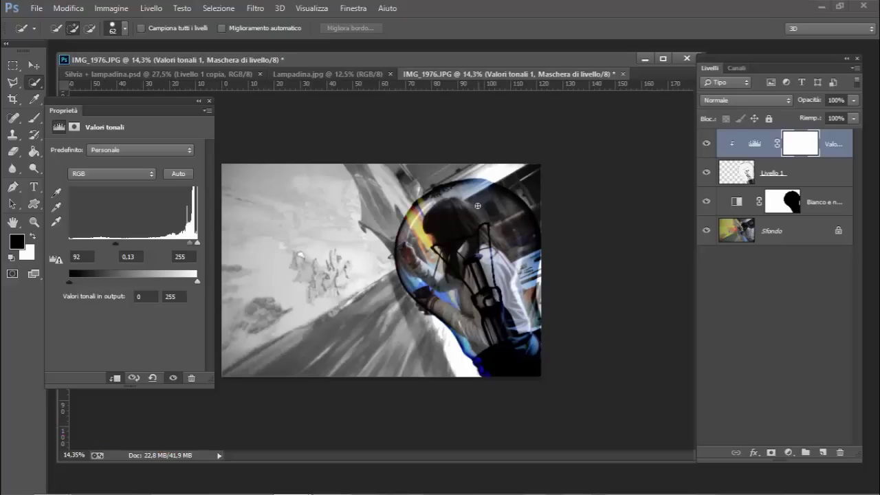
- Close the Levels properties, zoom in, and reselect the Livello 1 layer
click(209, 101)
scroll(613, 211, up, 1)
scroll(612, 212, up, 1)
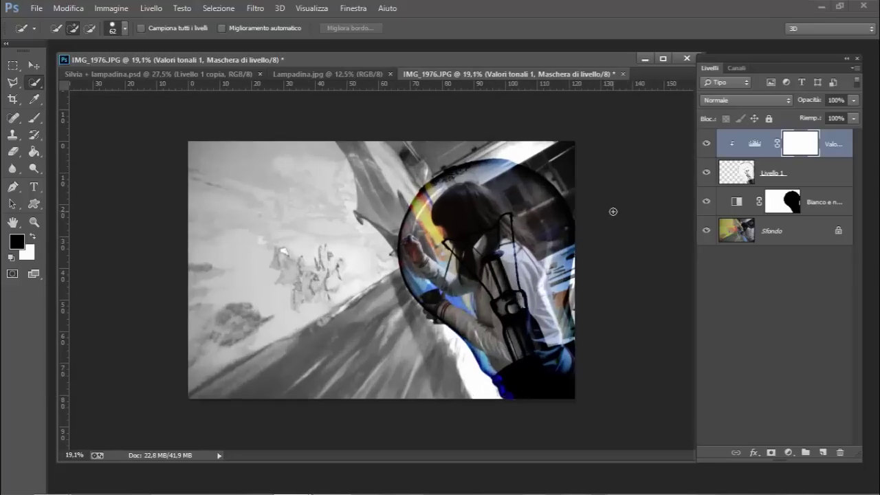
scroll(612, 212, up, 1)
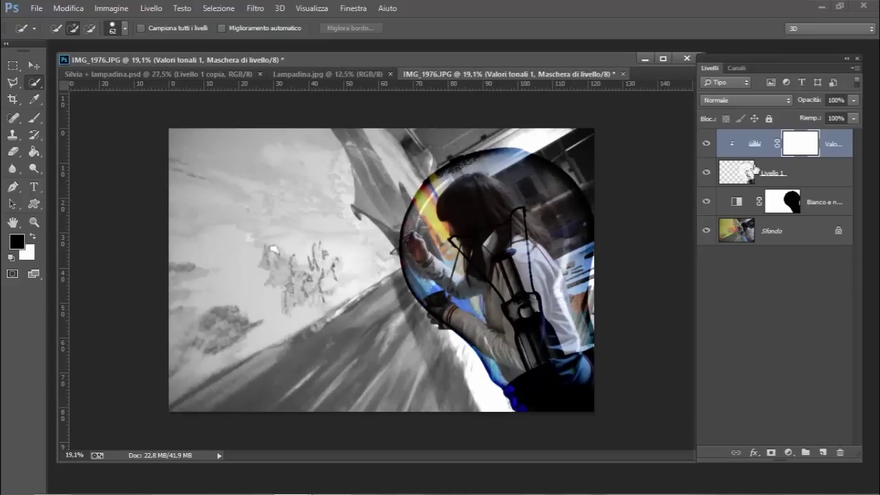
click(783, 174)
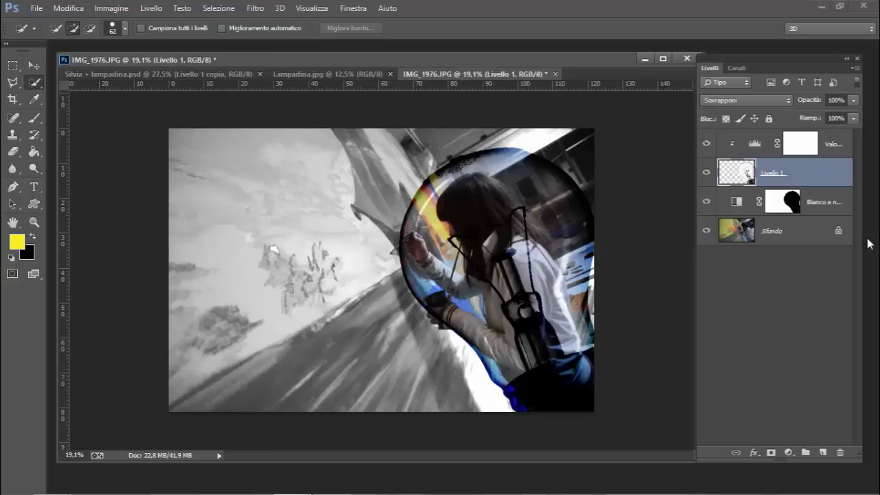
- Add a Bagliore esterno to Livello 1 with 15% spread and 223 px size
click(753, 451)
click(759, 425)
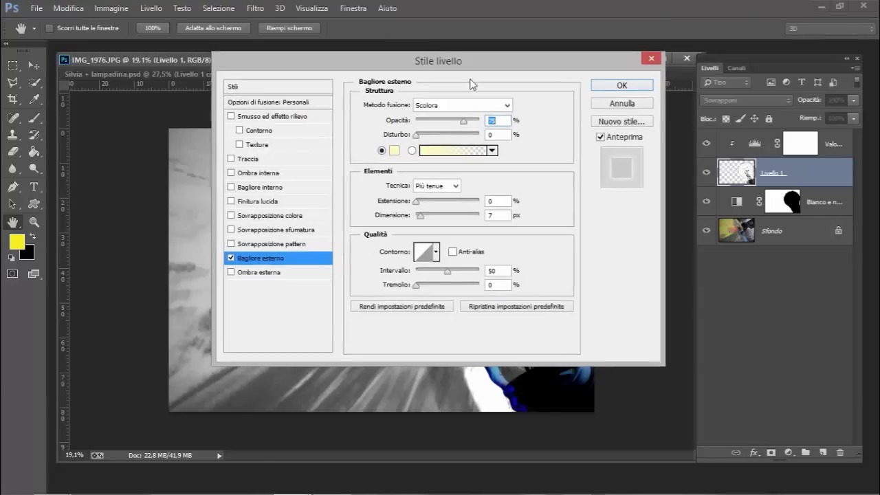
drag(498, 72, 231, 87)
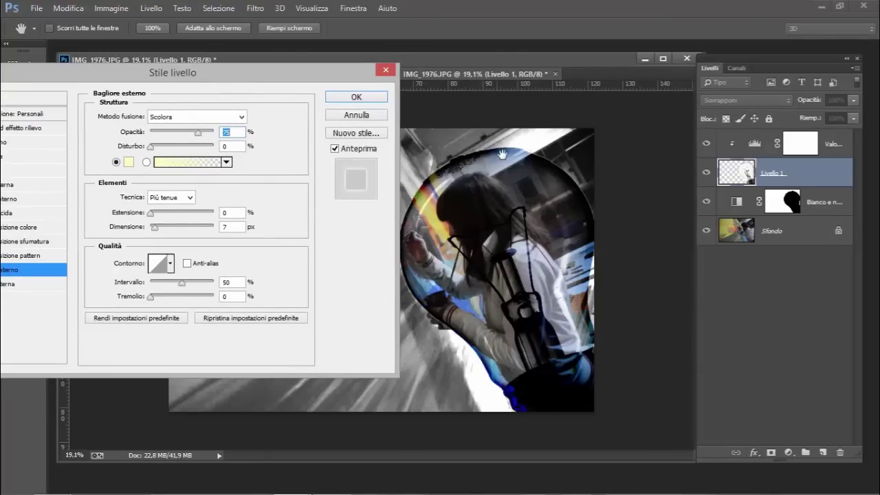
click(171, 214)
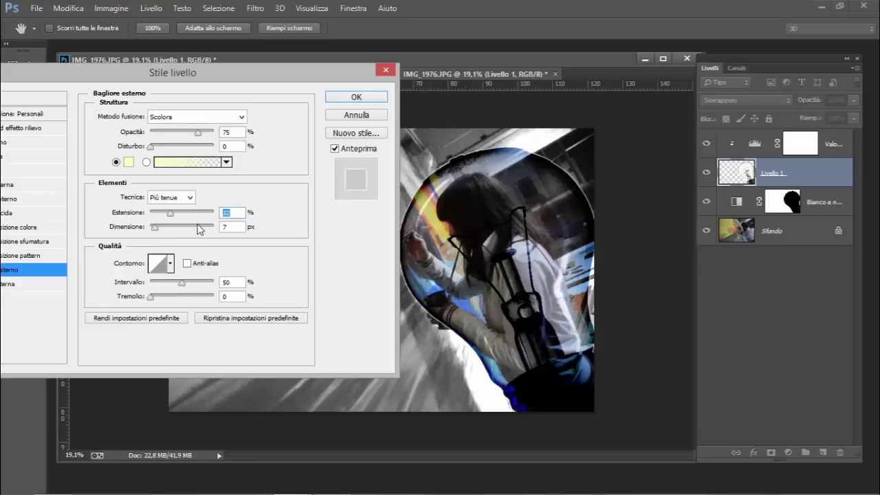
click(198, 226)
drag(203, 228, 207, 229)
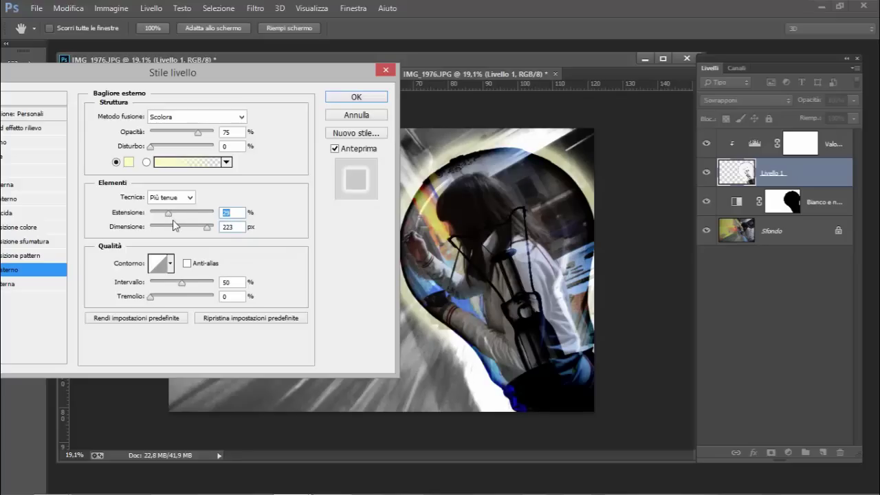
drag(168, 212, 159, 214)
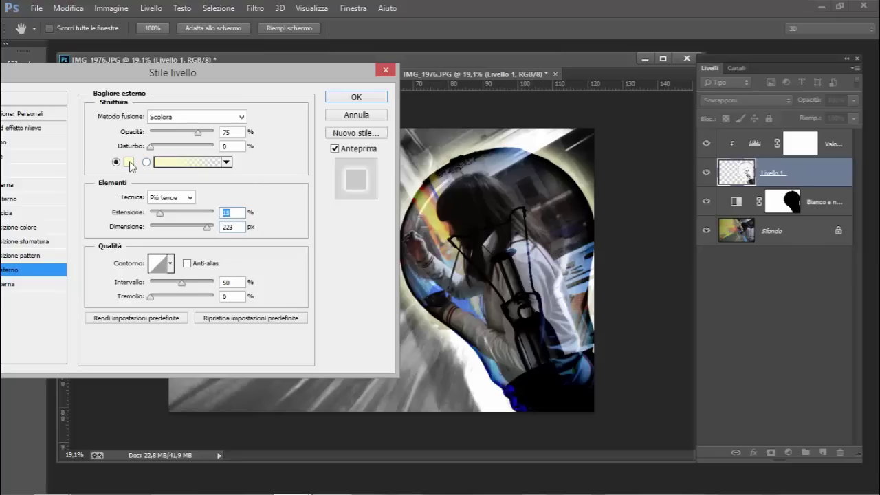
- Change the outer glow colour to light blue and apply the layer style
click(129, 162)
drag(563, 85, 874, 74)
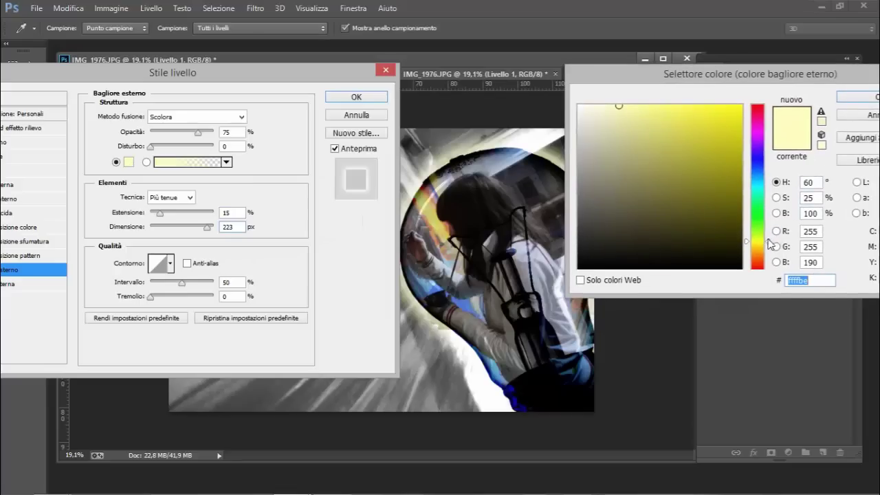
drag(775, 240, 771, 224)
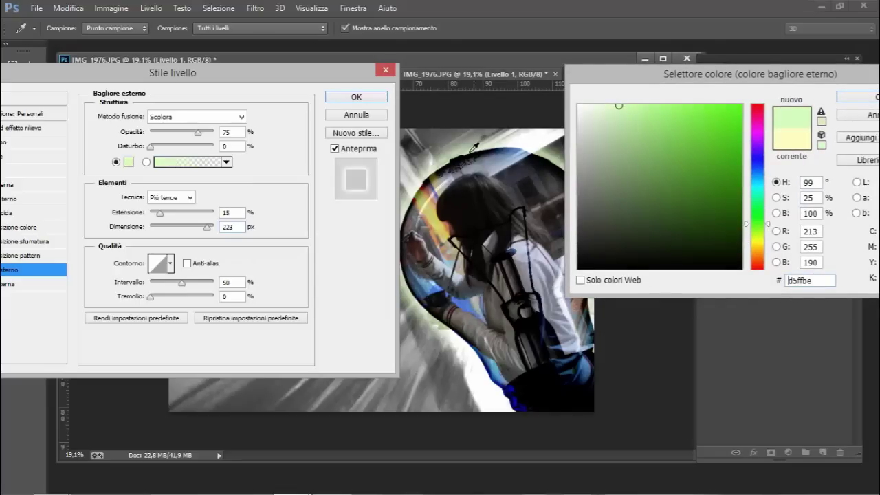
drag(769, 227, 771, 187)
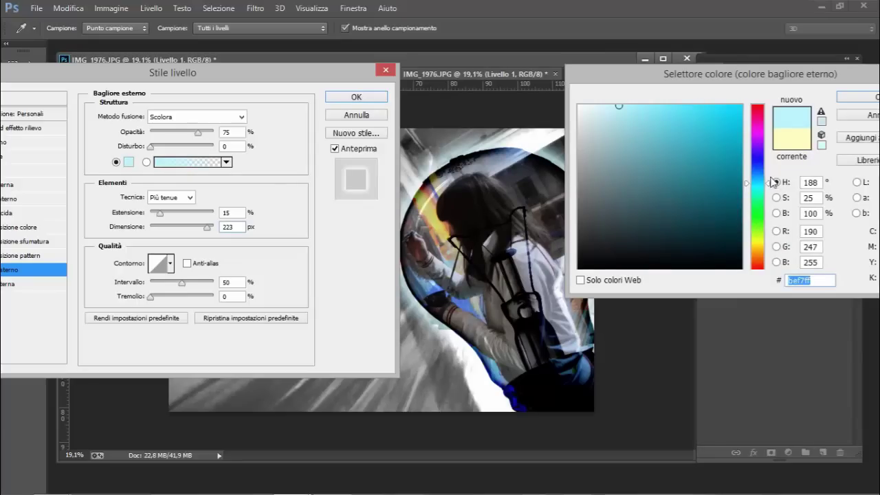
drag(772, 187, 772, 183)
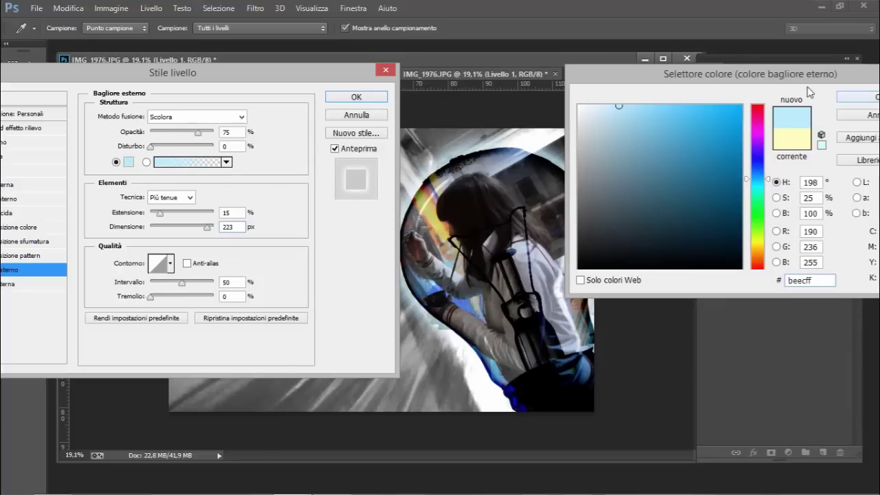
drag(756, 80, 700, 94)
click(814, 104)
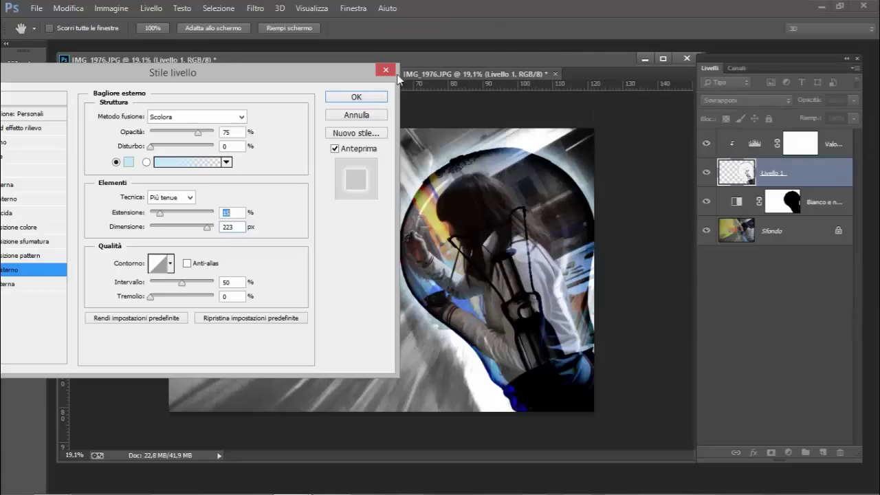
click(367, 96)
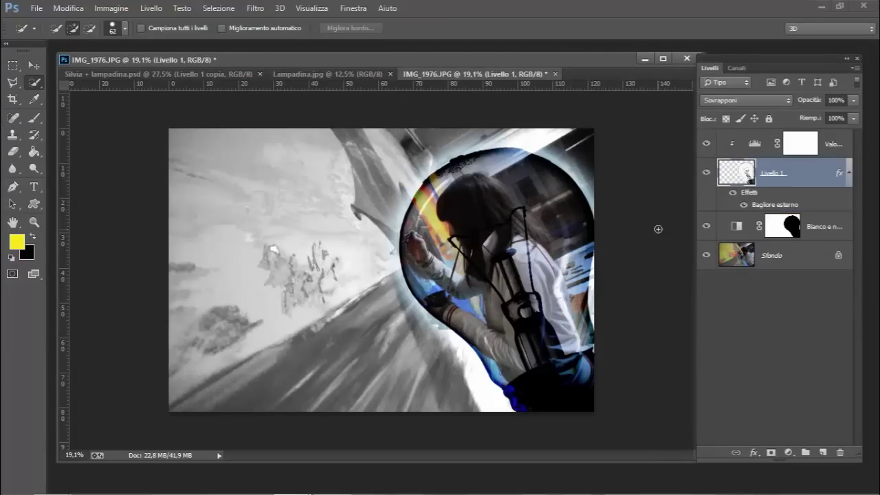